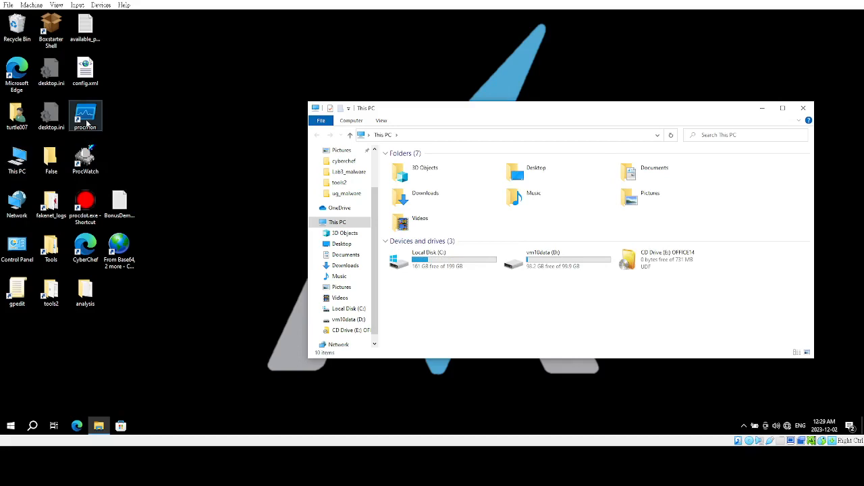
Launch Process Monitor from the procmon desktop shortcut and allow it to make changes to the device.
left_click(78, 123)
double_click(86, 119)
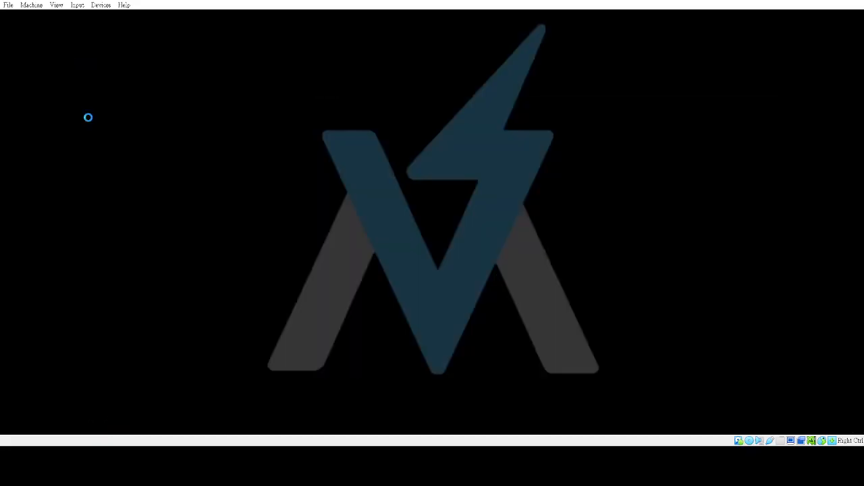
left_click(375, 279)
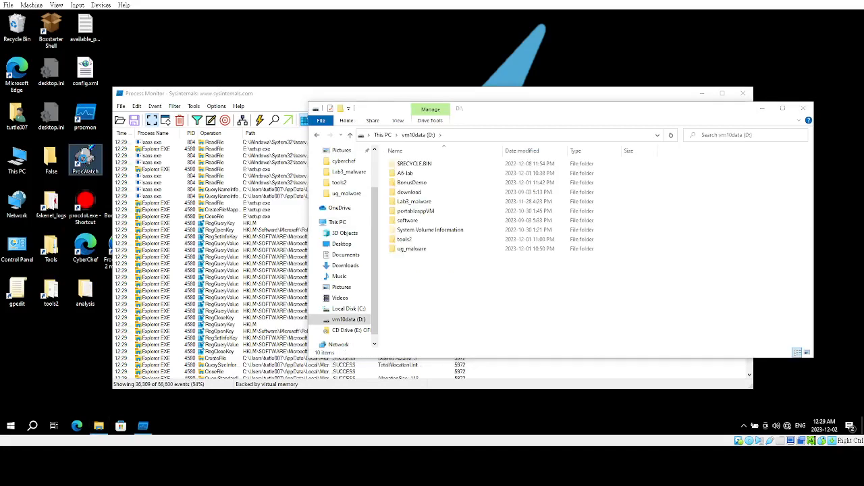
Run ProcWatch as administrator and allow proc_watch.exe to make changes to the device.
right_click(83, 162)
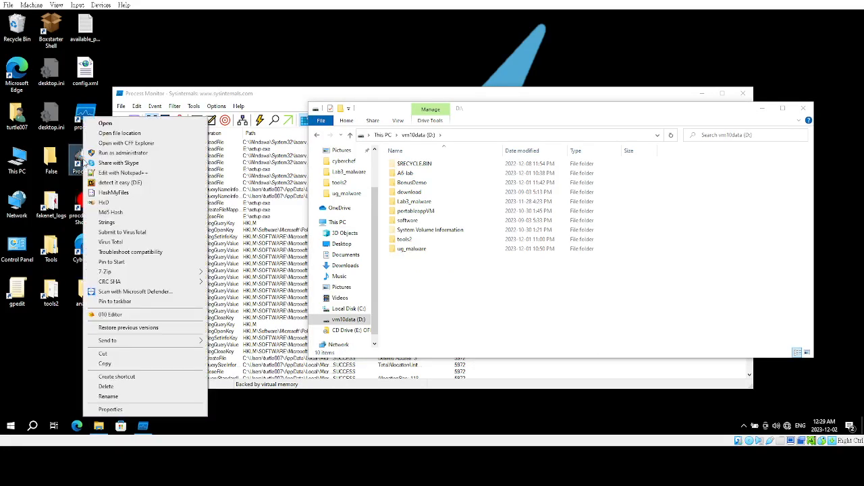
left_click(103, 153)
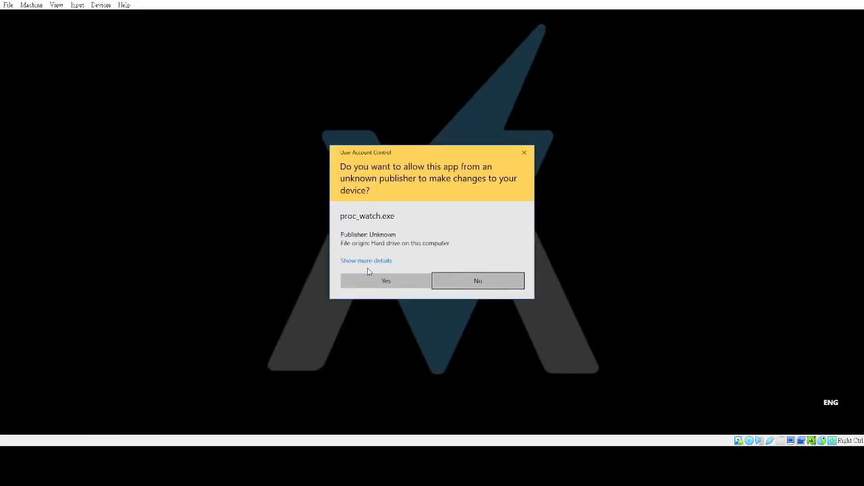
left_click(371, 279)
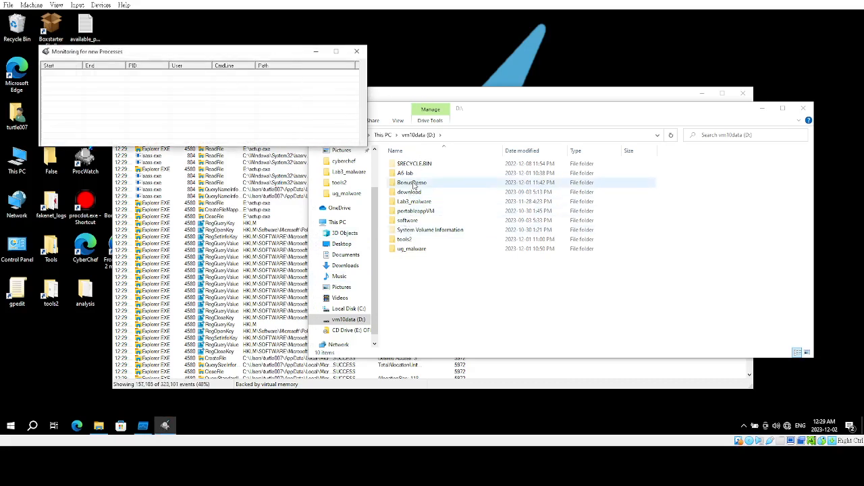
Open emotet.doc from the BonusDemo folder on vm10data (D:), with the Process Monitor window minimized out of the way.
double_click(412, 183)
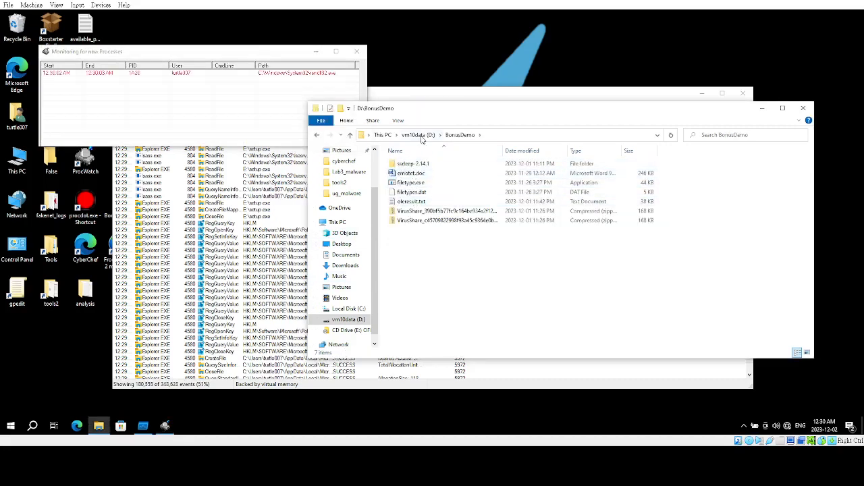
left_click_drag(425, 117, 461, 165)
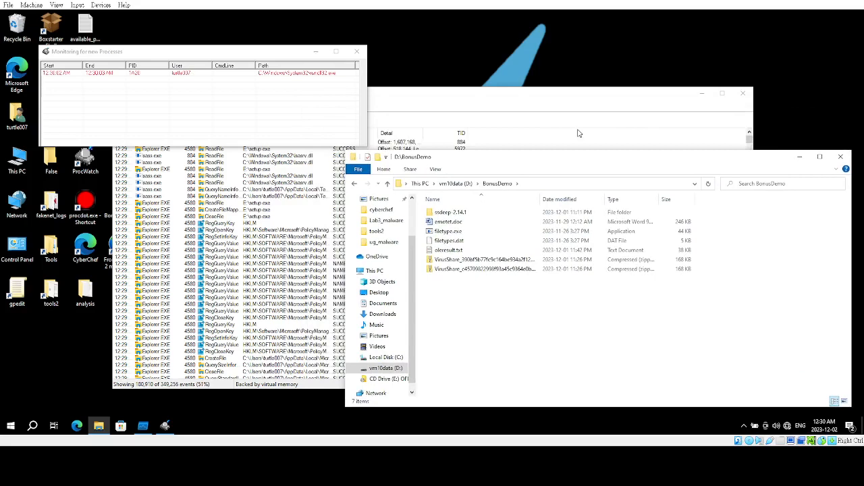
left_click(653, 110)
left_click(702, 94)
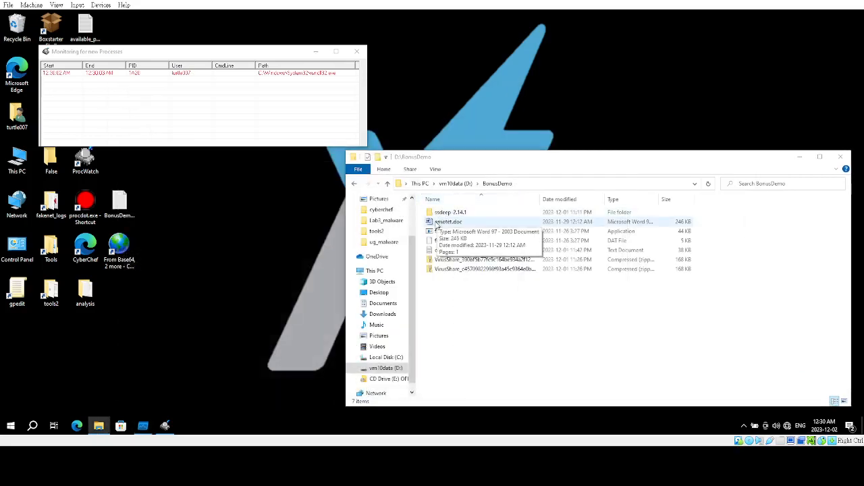
left_click(439, 225)
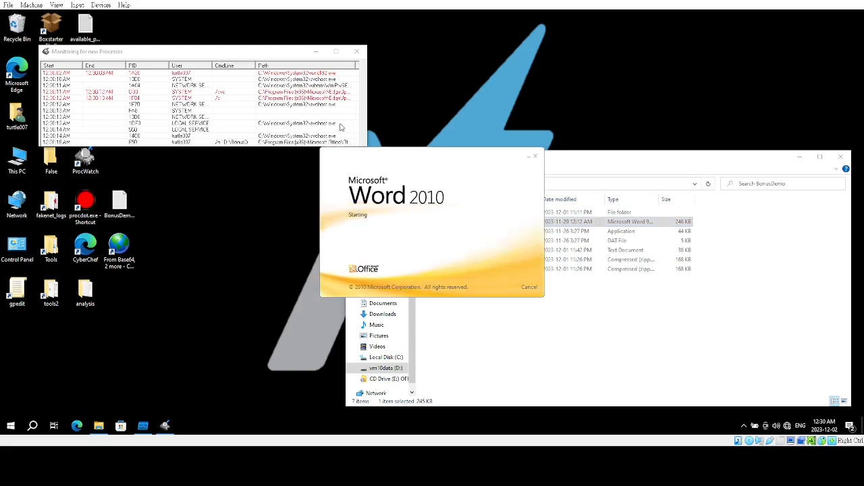
Enlarge the new-process monitoring window, move it clear of the macro security warning, and enable the content of emotet.doc.
left_click_drag(304, 146, 263, 296)
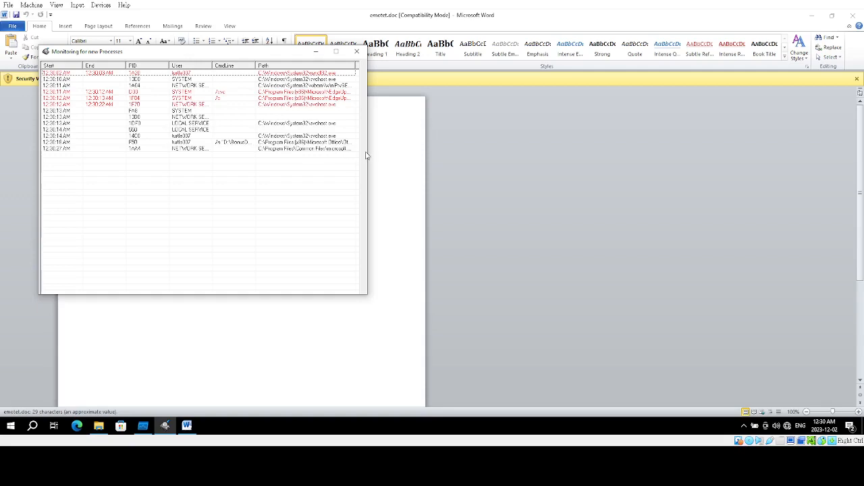
left_click_drag(367, 155, 381, 156)
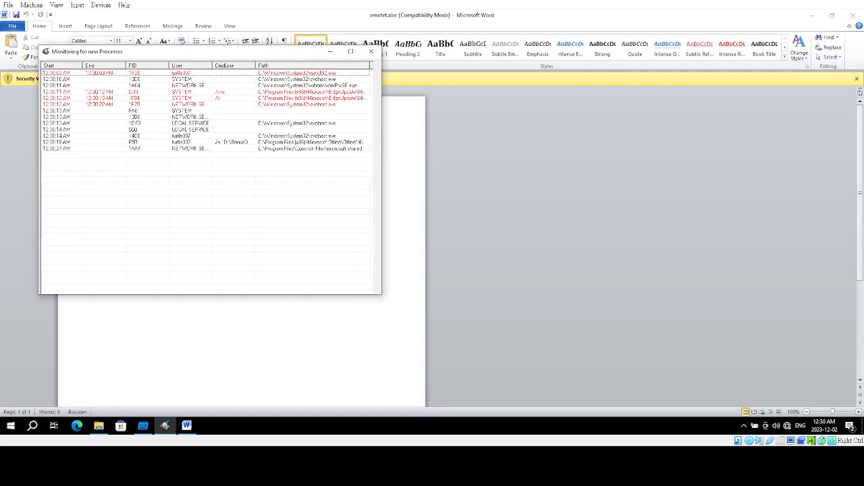
left_click_drag(271, 52, 425, 177)
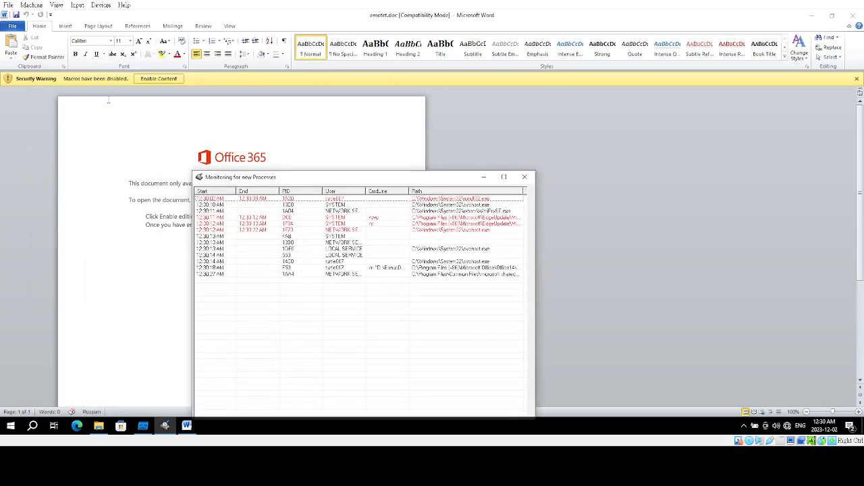
left_click(158, 79)
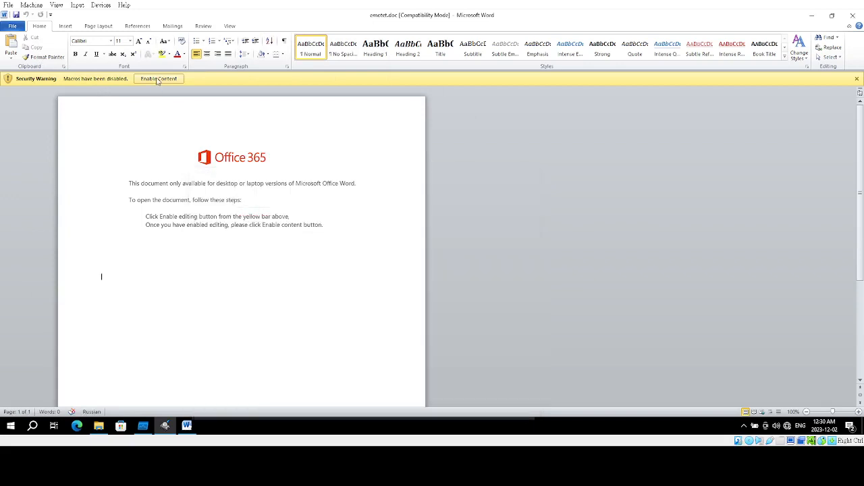
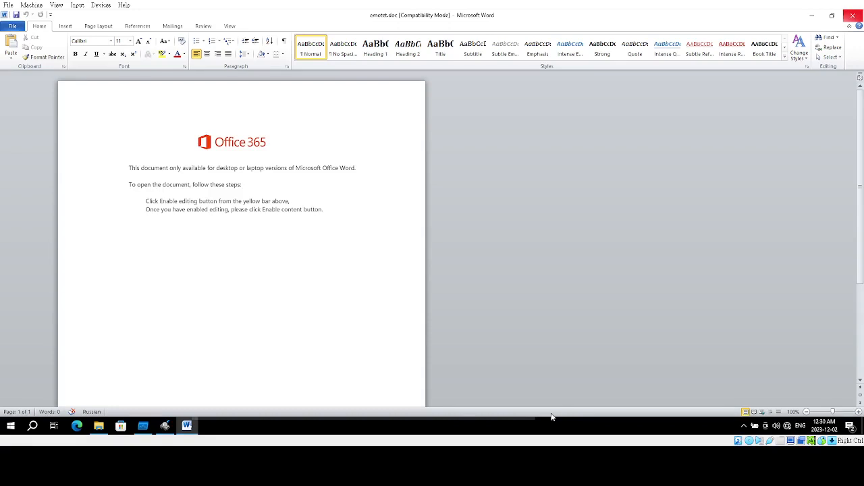
Minimize Word and inspect the WINWORD.EXE and powershell.exe entries in the new-process monitoring window, widening it for the full paths.
left_click(812, 19)
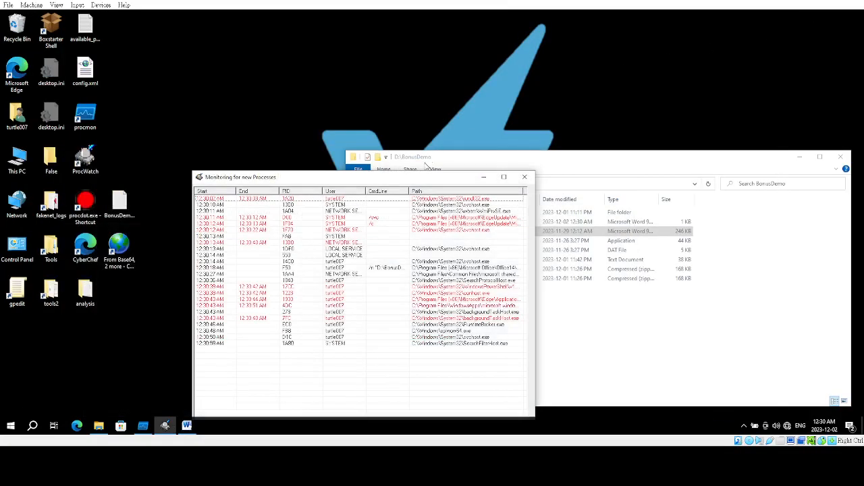
left_click_drag(396, 186, 321, 72)
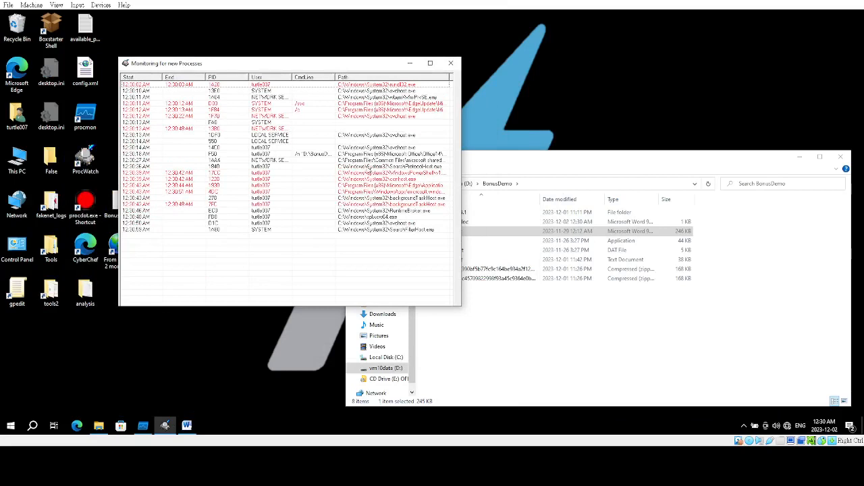
left_click(373, 155)
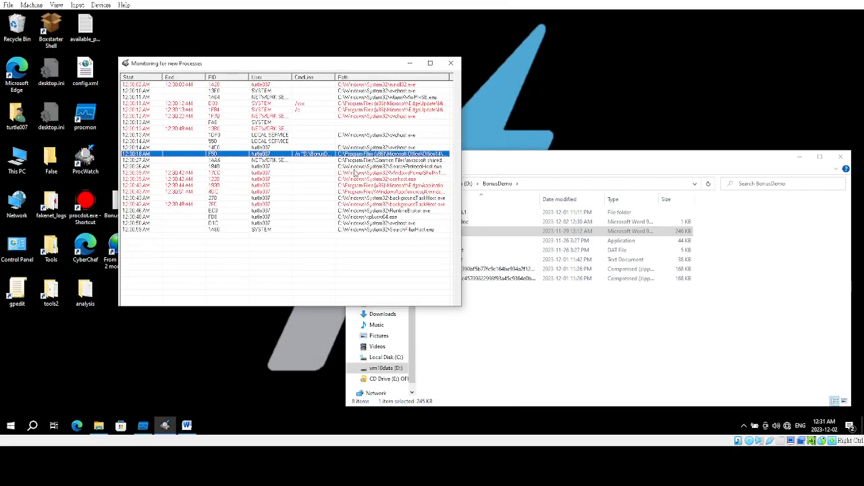
left_click(357, 179)
left_click(360, 174)
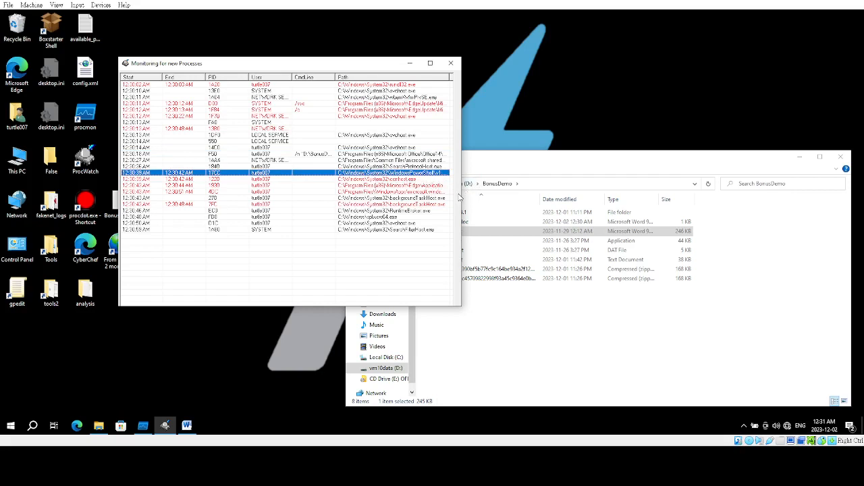
left_click_drag(462, 194, 567, 206)
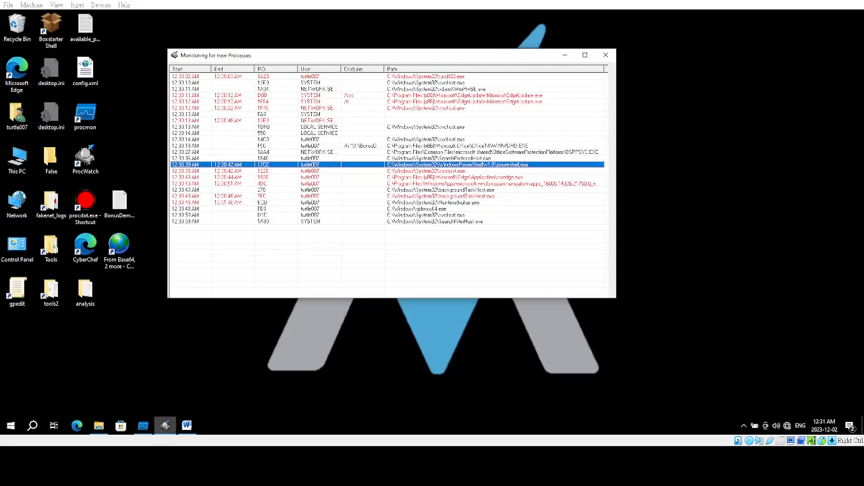
Bring up Process Monitor, open its process tree, and select the Powershell.exe process under wmiprvse.exe.
left_click(143, 425)
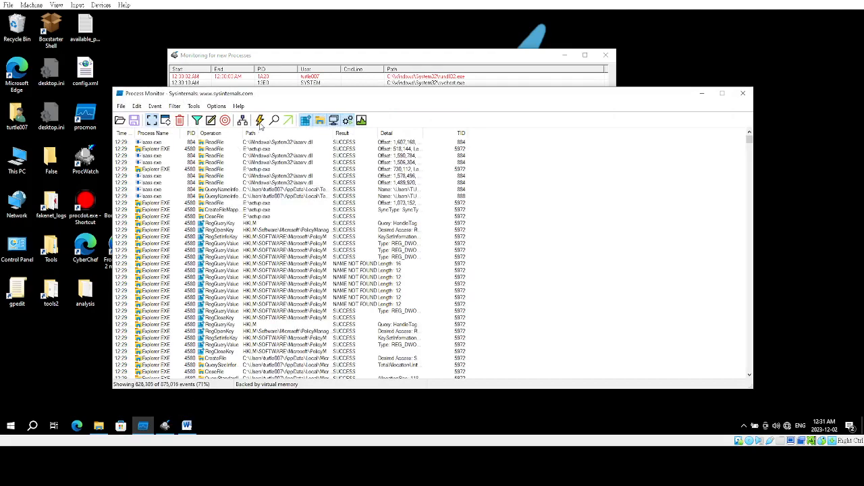
left_click_drag(269, 94, 310, 89)
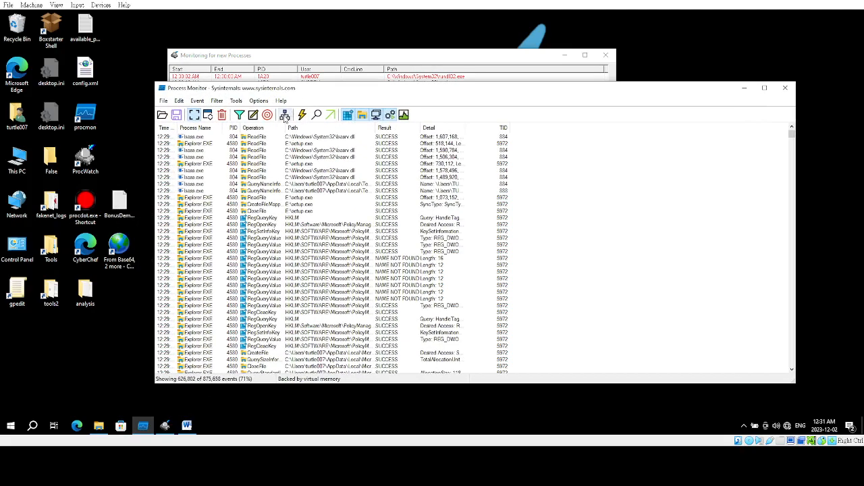
left_click(284, 116)
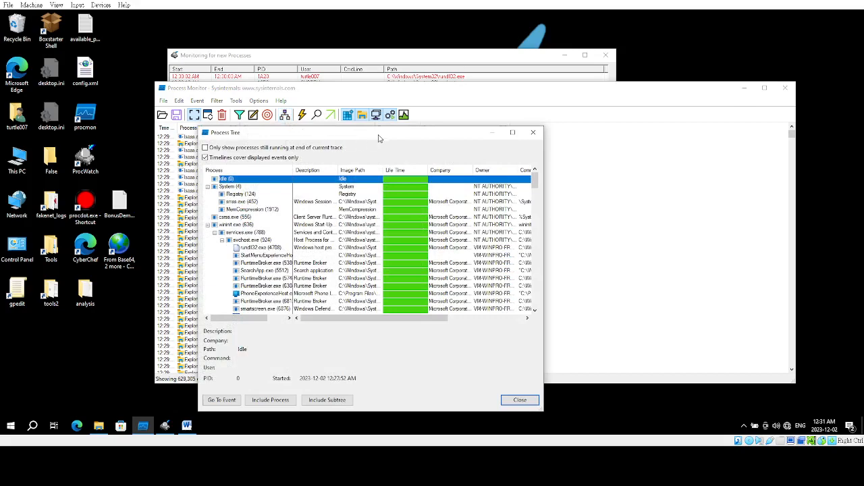
left_click_drag(379, 138, 415, 76)
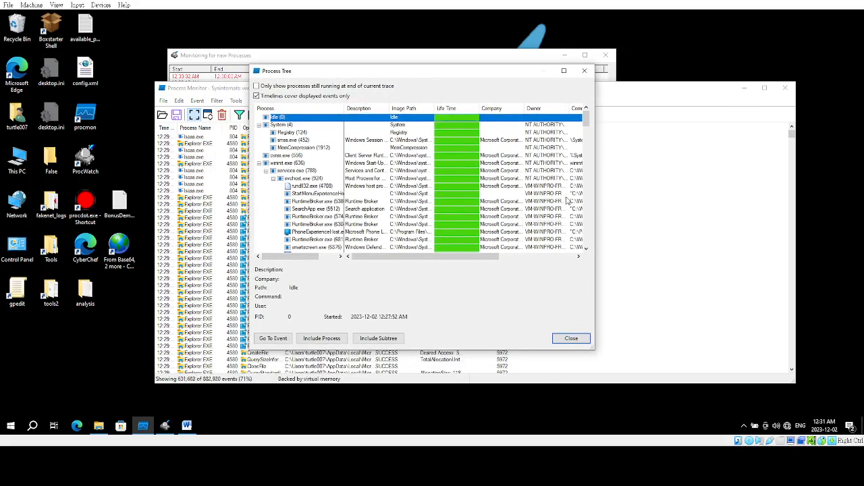
left_click_drag(584, 121, 588, 140)
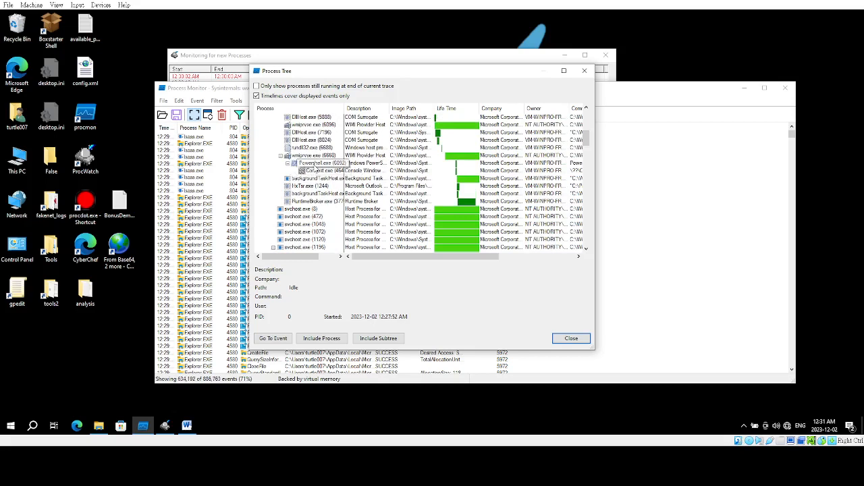
left_click(315, 164)
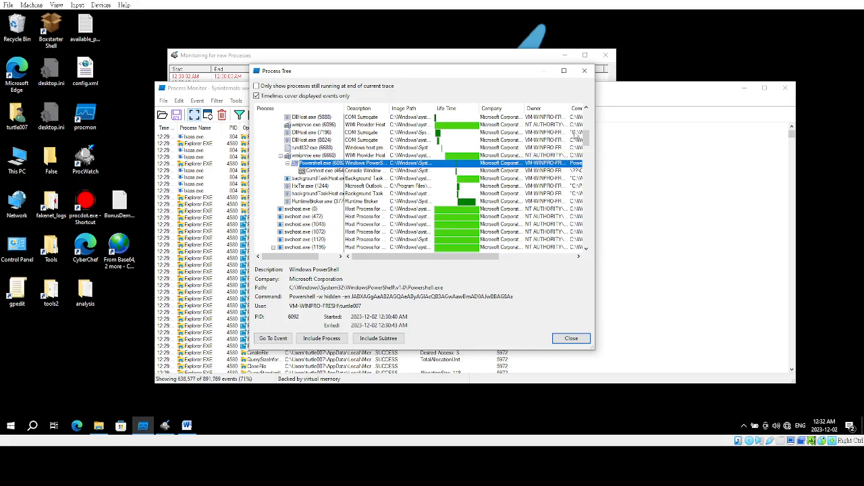
mouse_move(586, 138)
left_mouse_down()
mouse_move(588, 239)
mouse_move(596, 251)
mouse_move(587, 120)
mouse_move(586, 132)
left_mouse_up()
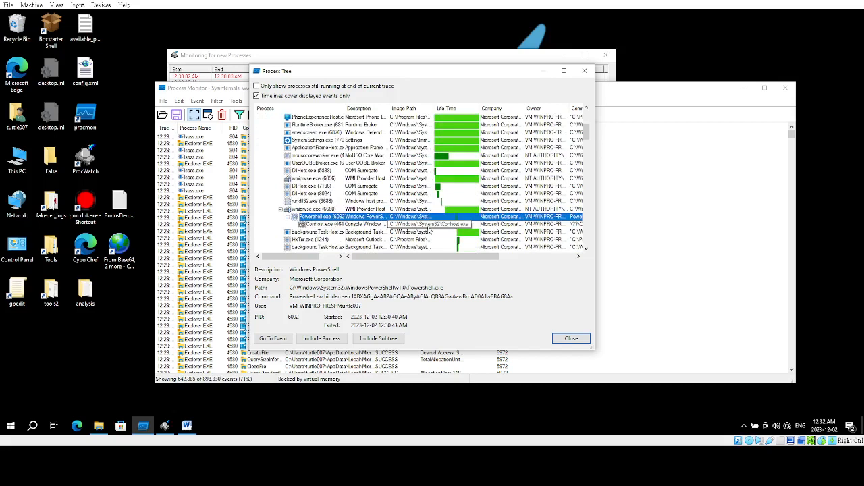
Copy the full command line of the selected Powershell.exe process from its details in the process tree.
left_click(290, 296)
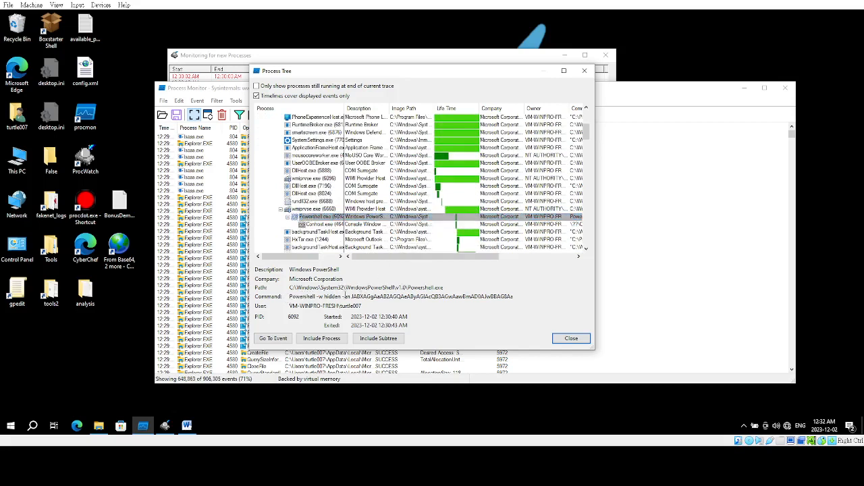
left_click_drag(290, 296, 588, 307)
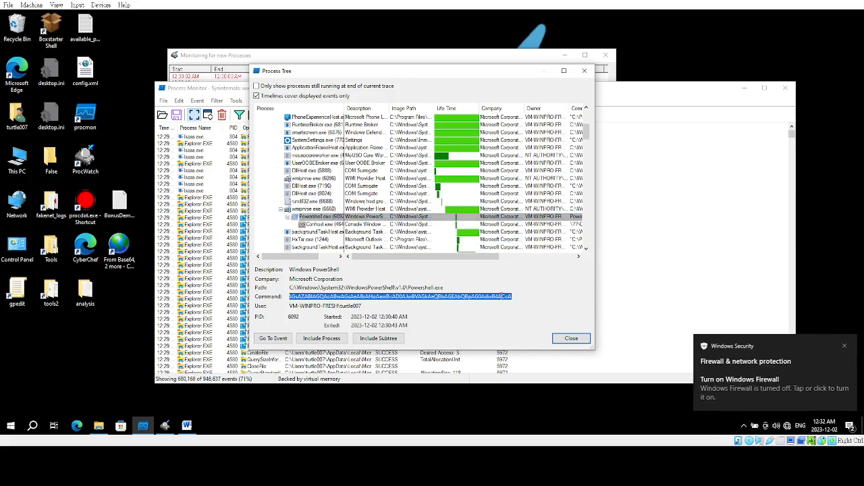
right_click(501, 297)
left_click(527, 326)
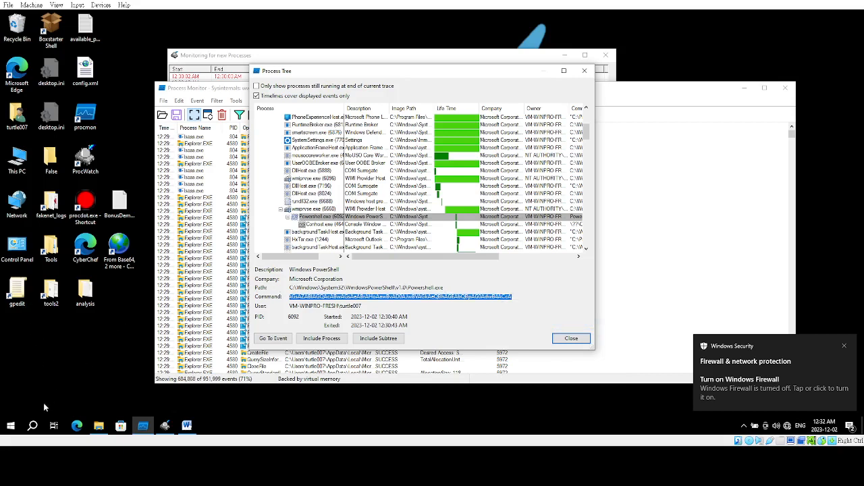
Open Notepad, paste the copied PowerShell command into the blank document, and move the window clear of the desktop shortcuts.
left_click(32, 425)
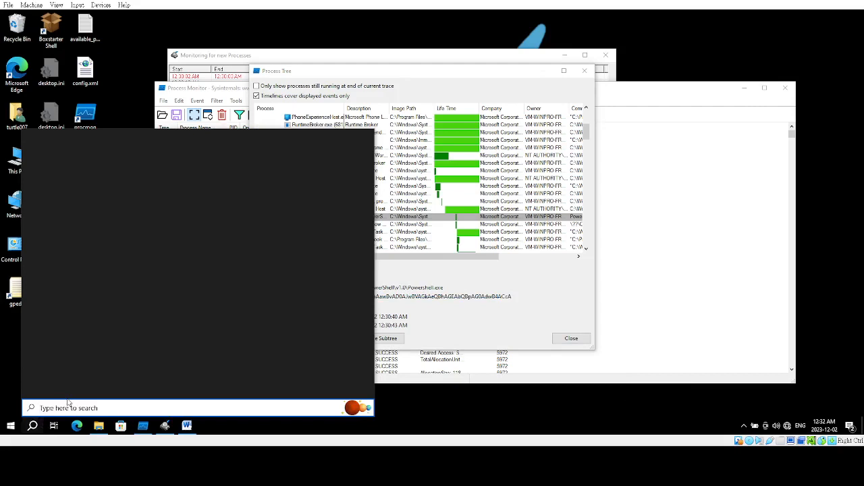
type("nc")
type("tepad")
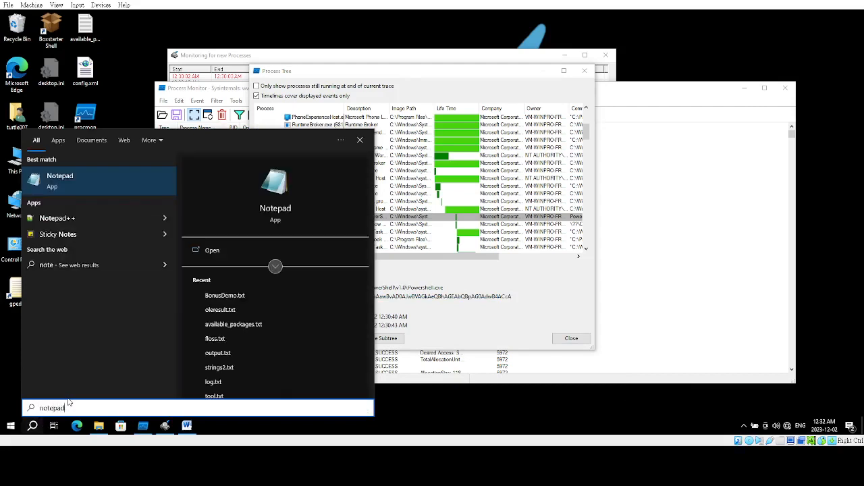
type("p")
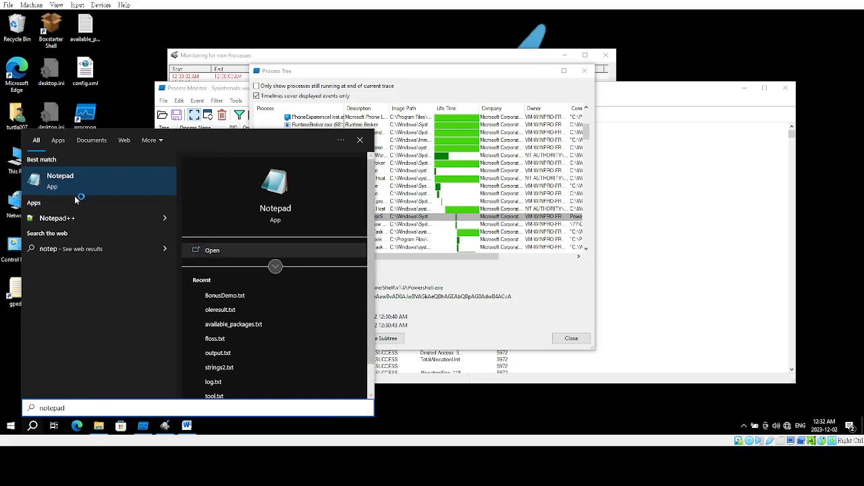
left_click(61, 181)
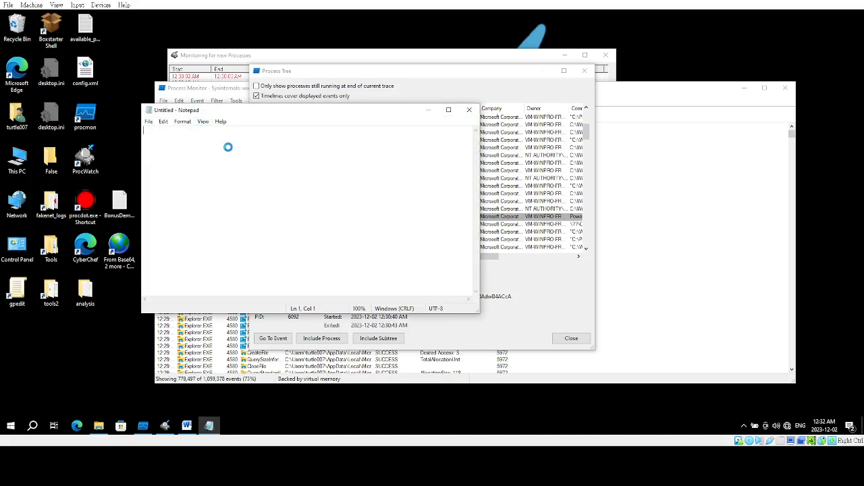
key("ctrl+v")
left_click_drag(236, 110, 382, 145)
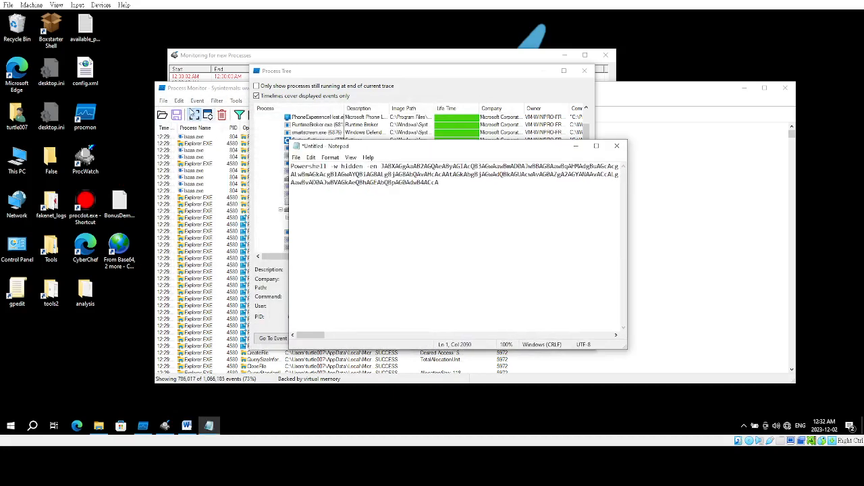
Stop the event capture in Process Monitor, close the process tree, and minimize the Process Monitor window.
left_click(195, 115)
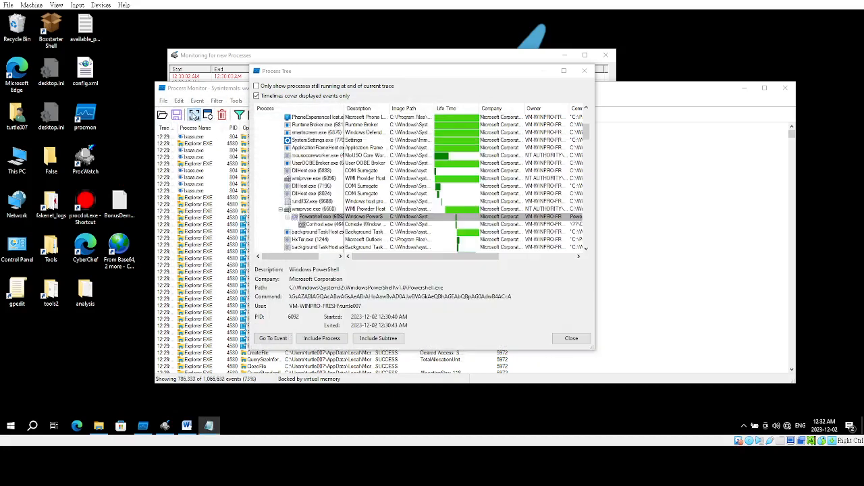
left_click(546, 76)
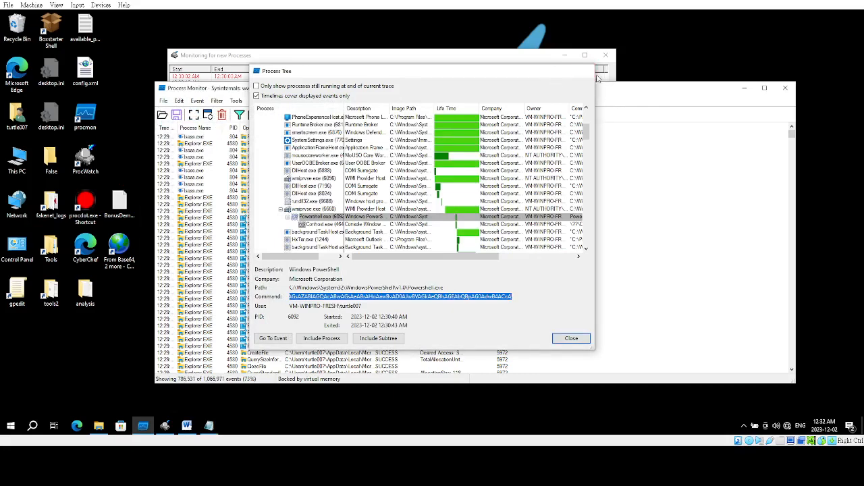
left_click(584, 70)
left_click(742, 90)
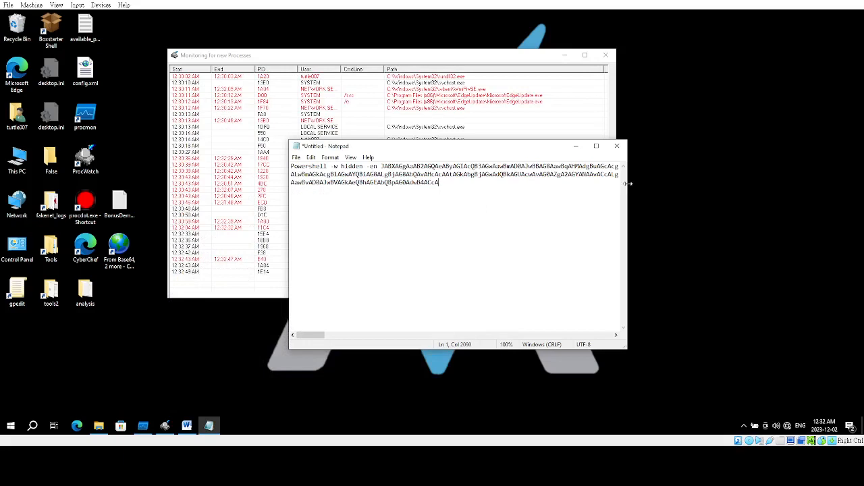
Select the encoded string after -en in the widened Notepad window and open CyberChef from the desktop to decode it.
left_click_drag(628, 182, 734, 183)
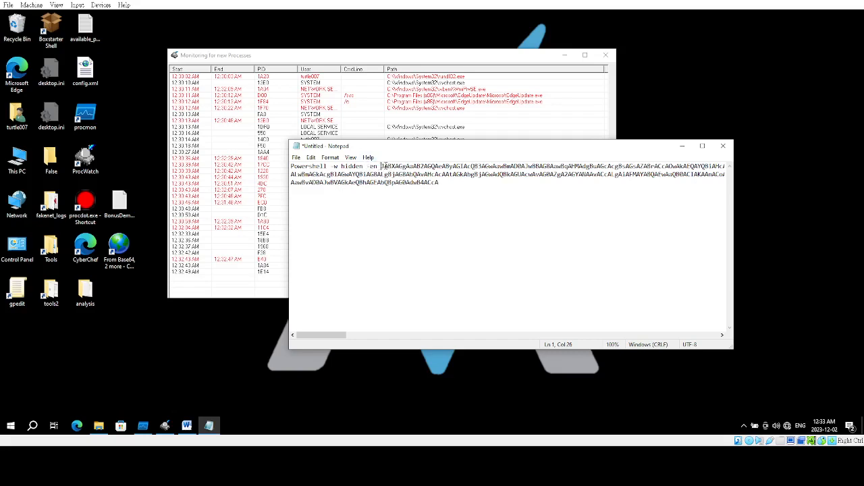
left_click_drag(383, 166, 456, 184)
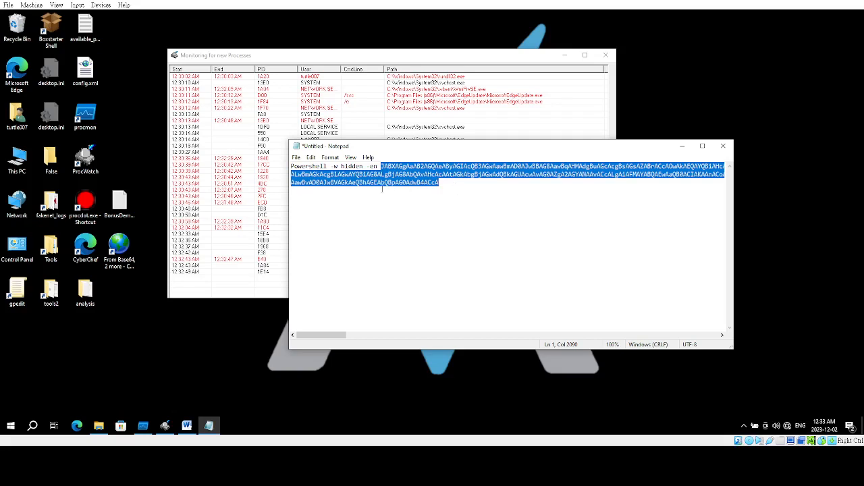
double_click(85, 247)
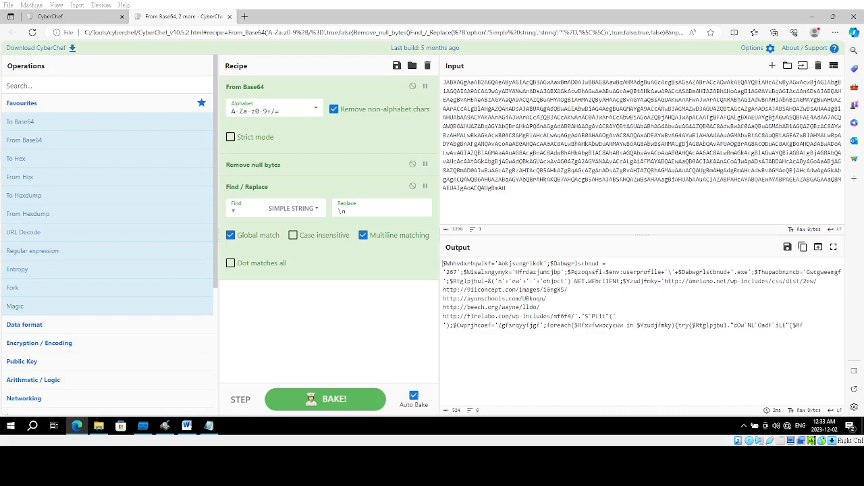
Examine the decoded PowerShell script in the CyberChef output, including the executable name 267 and the list of download URLs.
left_click(509, 181)
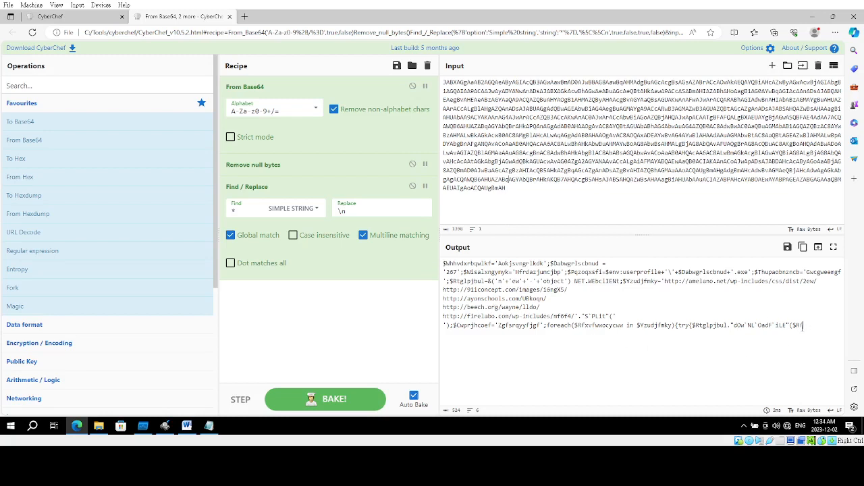
left_click_drag(803, 326, 440, 262)
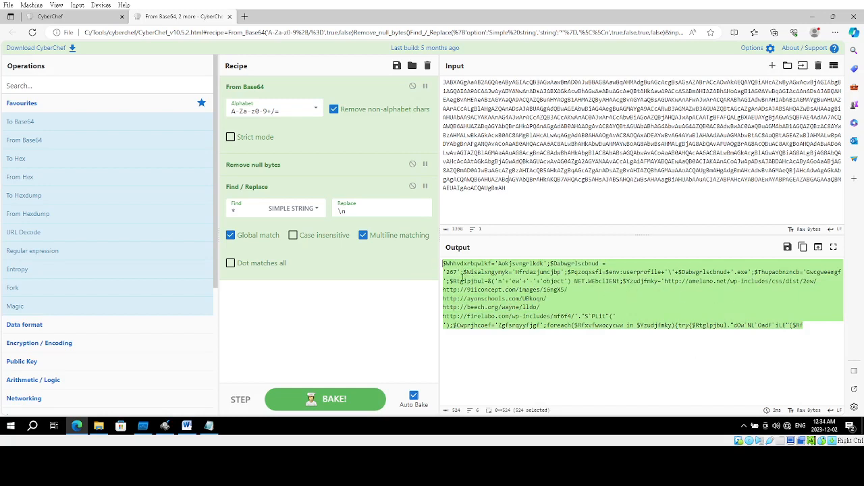
double_click(451, 272)
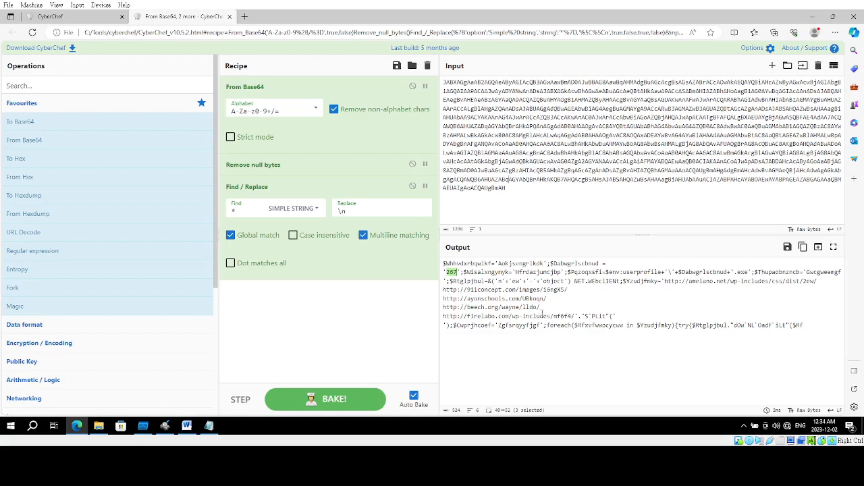
left_click_drag(551, 316, 440, 289)
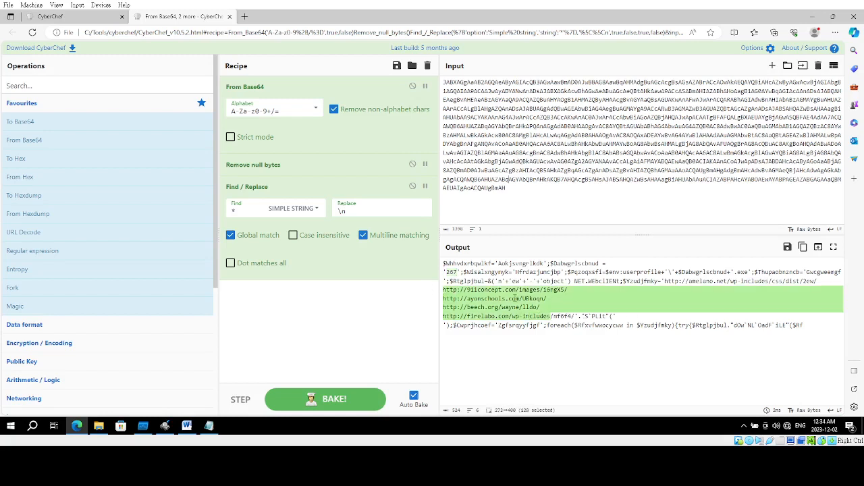
left_click(628, 338)
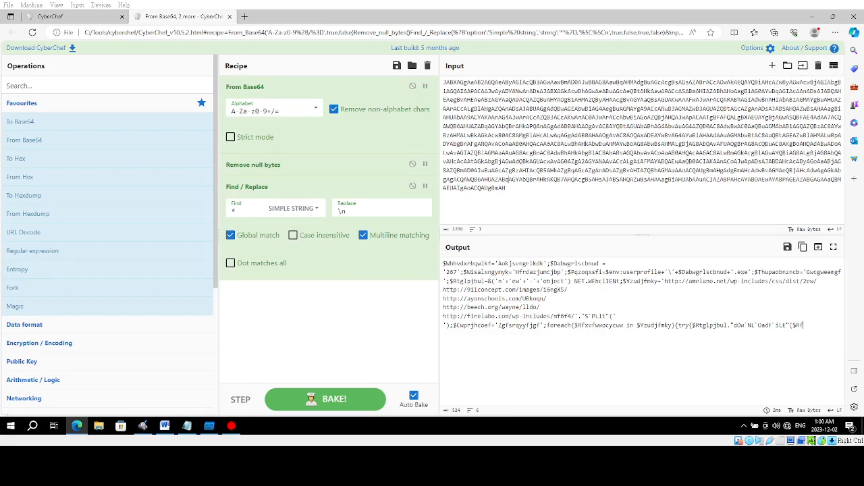
Minimize the CyberChef browser window and close the process tree in Process Monitor.
left_click(813, 16)
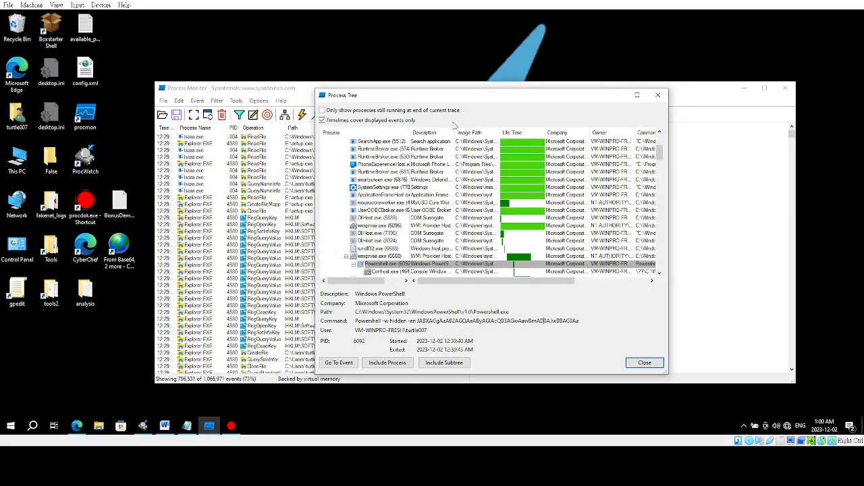
left_click(656, 96)
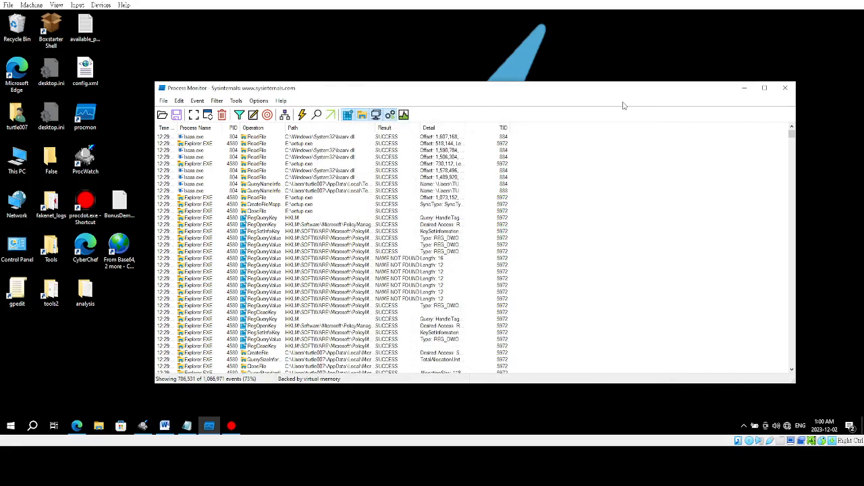
Review Process Monitor's save options for exporting the filtered events as CSV, and leave the dialog without saving.
left_click(163, 101)
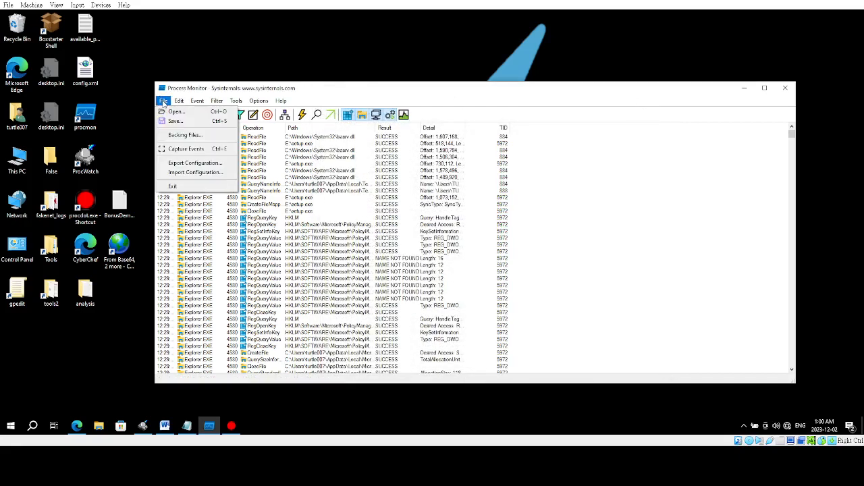
left_click(176, 122)
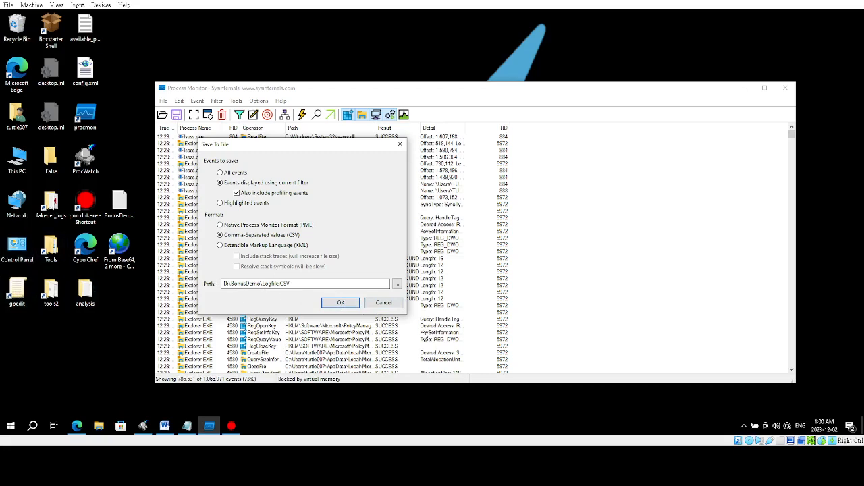
left_click(384, 303)
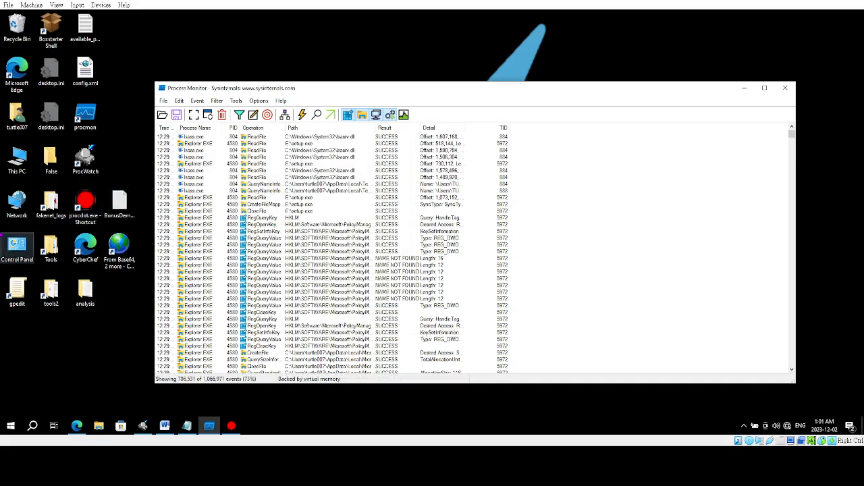
Switch to ProcDOT, examine the Powershell.exe graph from its threads to the files it creates, including 267.exe, and minimize the window.
left_click(233, 424)
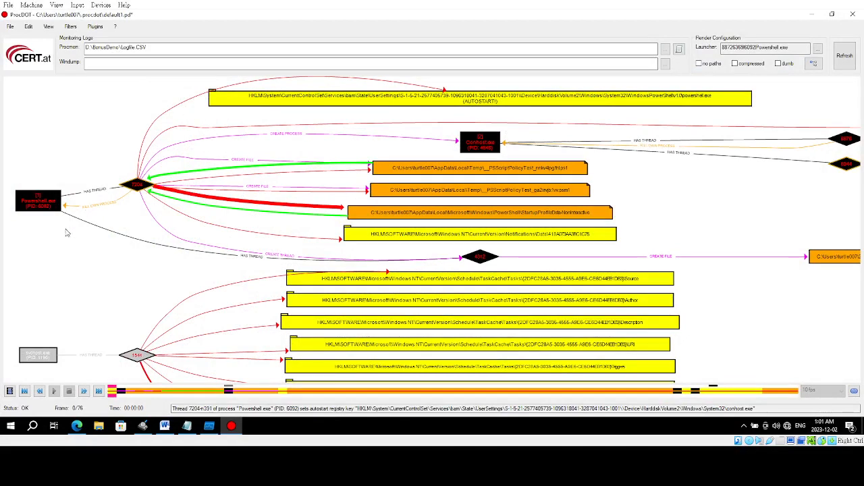
left_click_drag(54, 250, 110, 263)
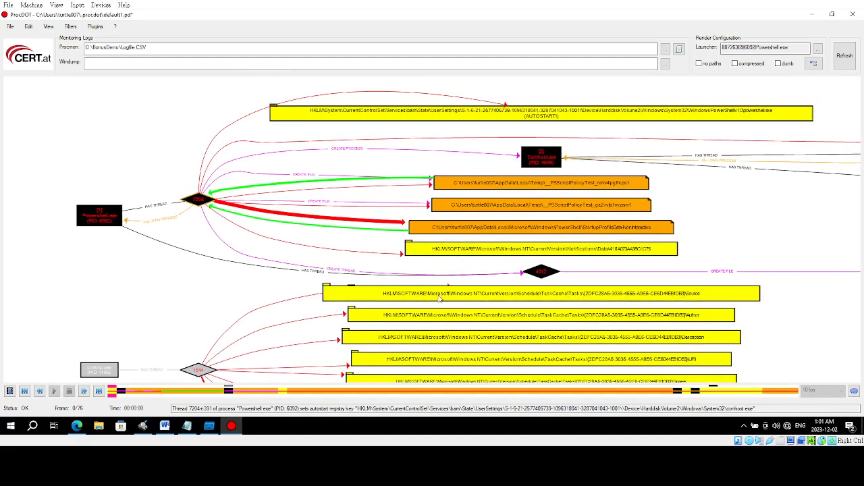
left_click_drag(420, 145, 382, 156)
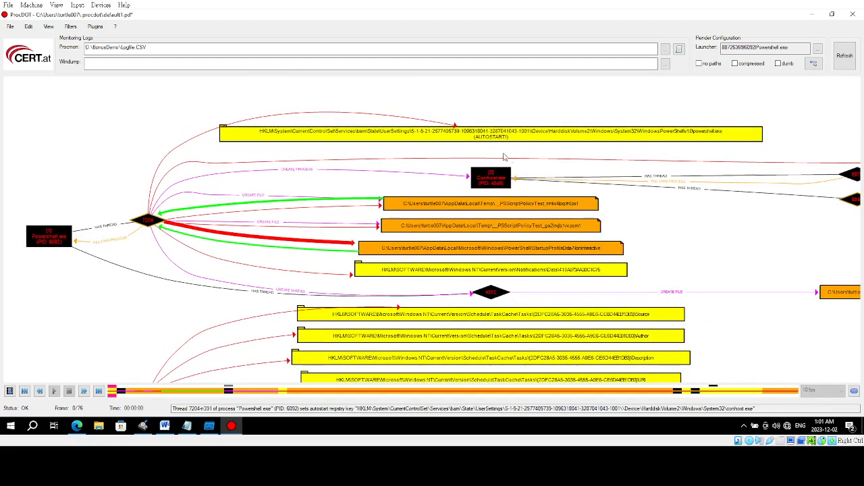
left_click_drag(682, 260, 587, 216)
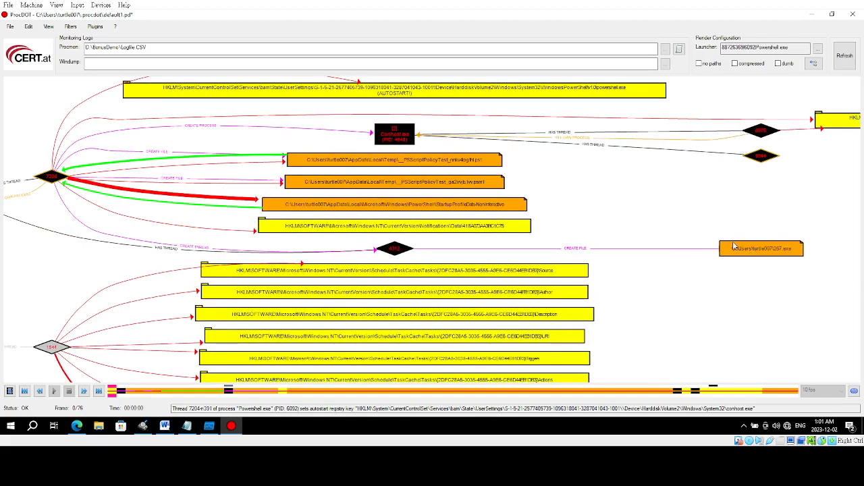
left_click_drag(601, 176, 740, 186)
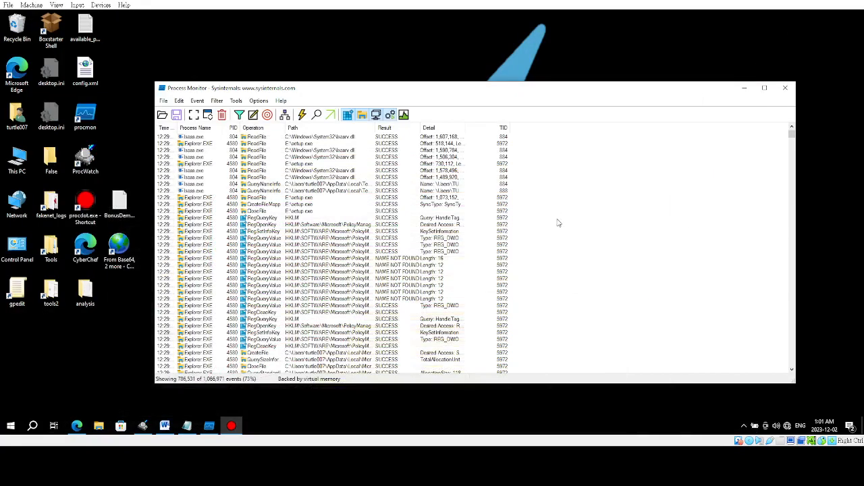
left_click(813, 14)
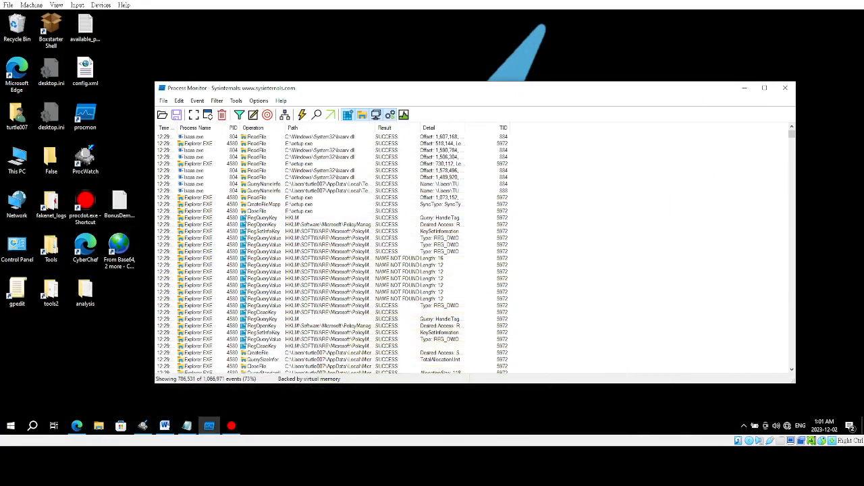